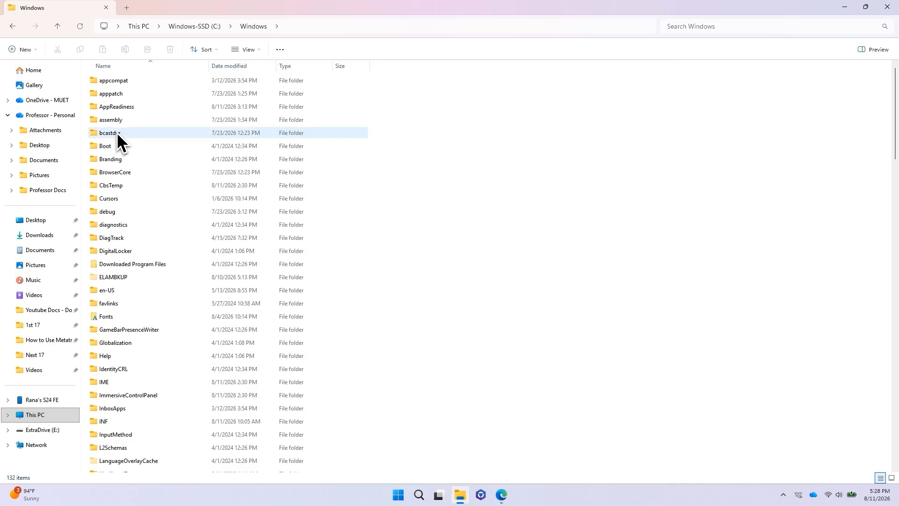
Open the Fonts folder inside the Windows directory
click(117, 133)
key(f)
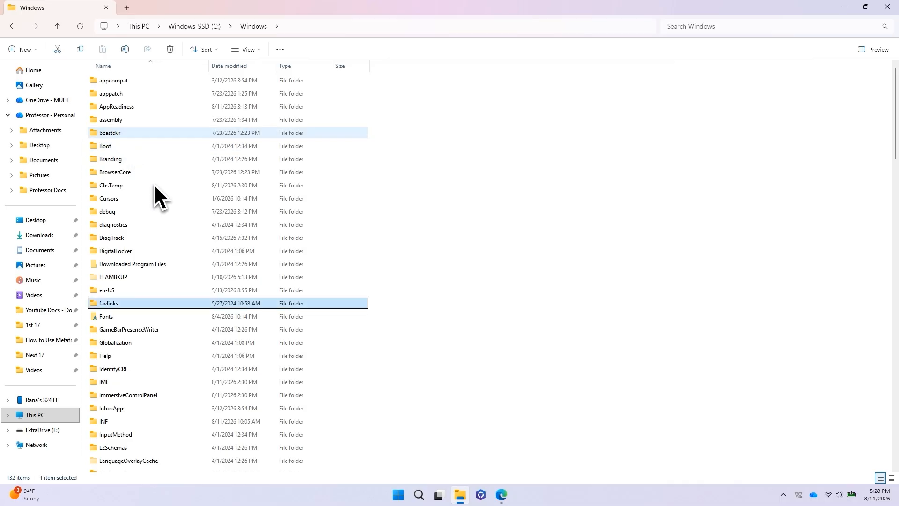
click(107, 321)
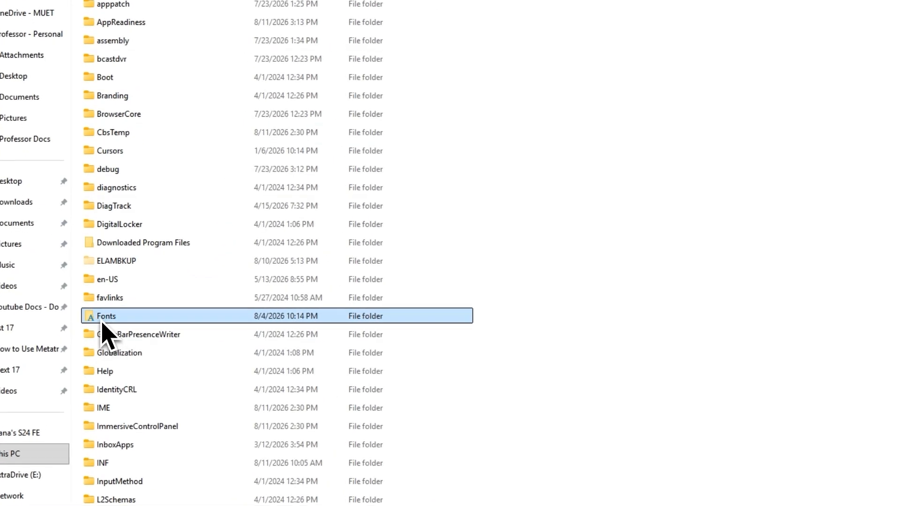
double_click(107, 321)
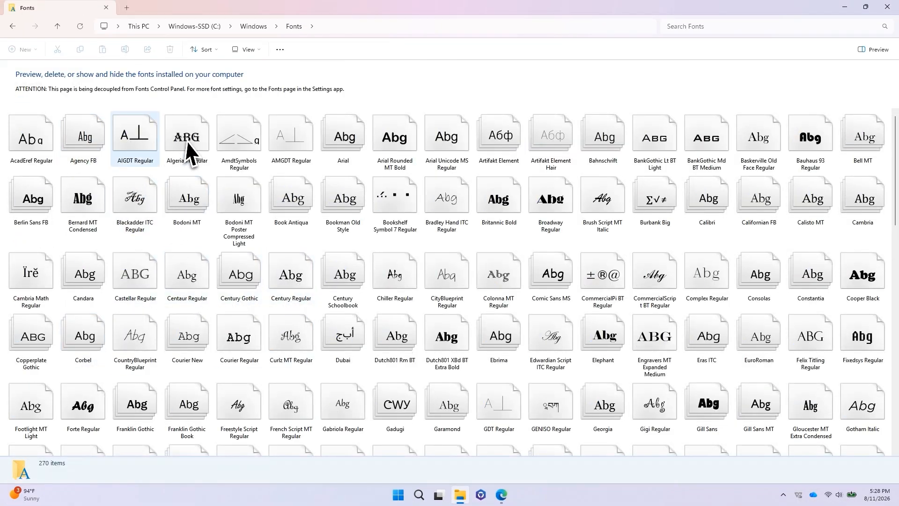
Look through the installed fonts and select the Candara font family
scroll(562, 210, down, 10)
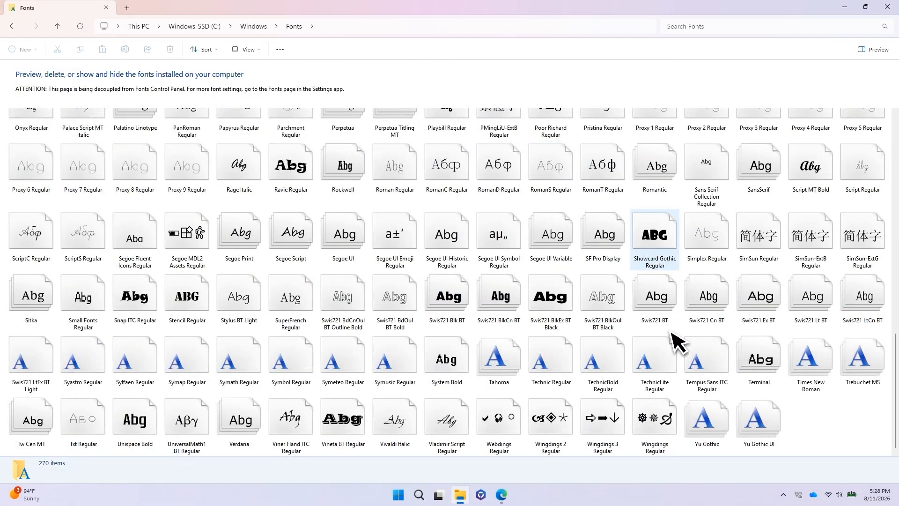
scroll(532, 421, up, 10)
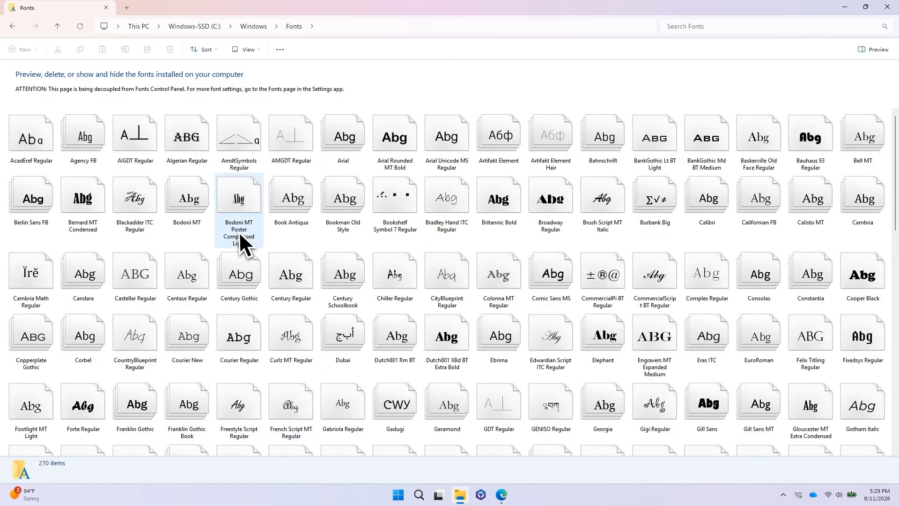
click(92, 282)
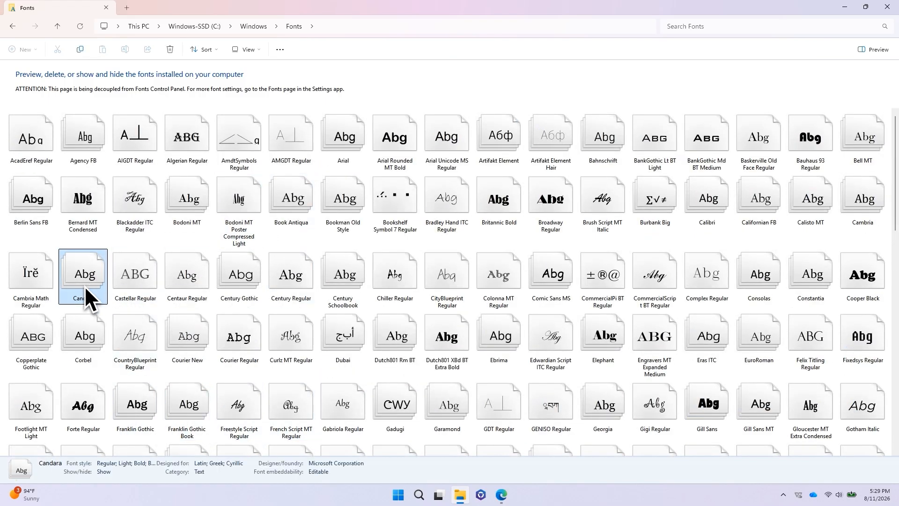
Open Notepad, write the font name "Candara" in a blank note with a new line below it, and minimize the window
click(398, 495)
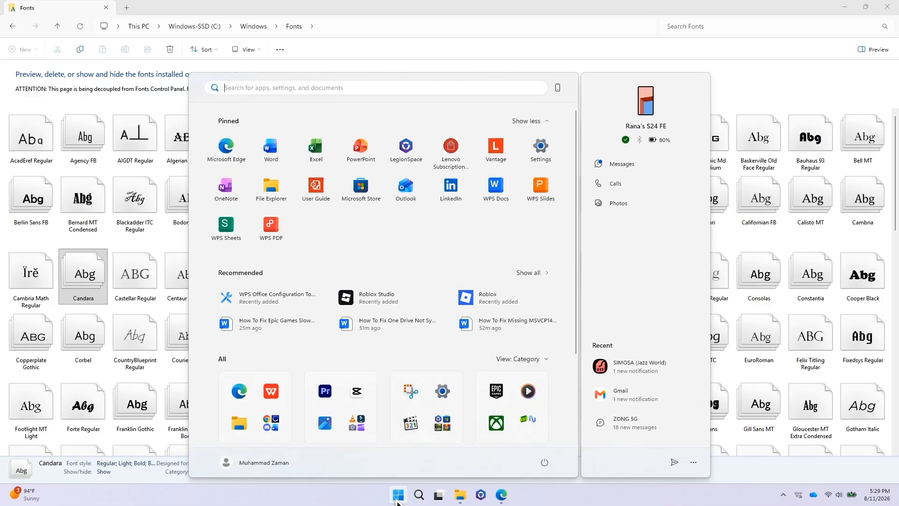
text(notepad)
click(315, 179)
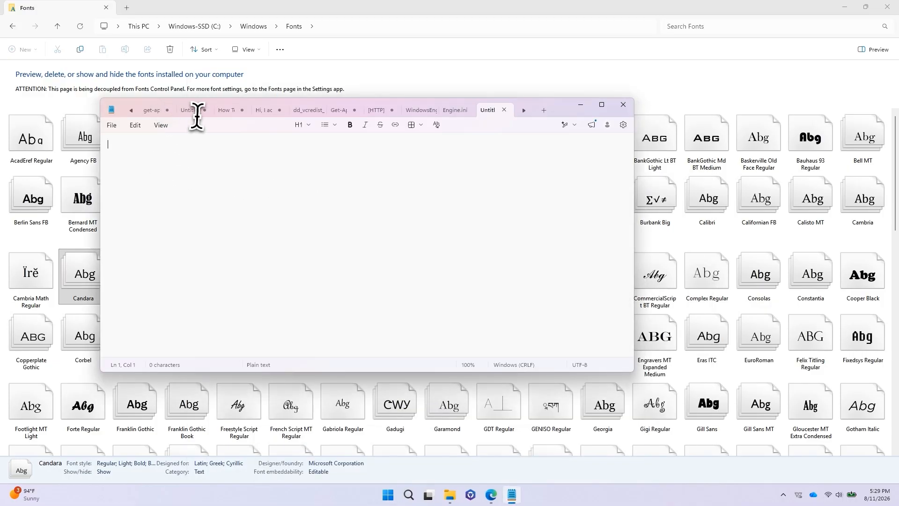
drag(610, 117, 661, 131)
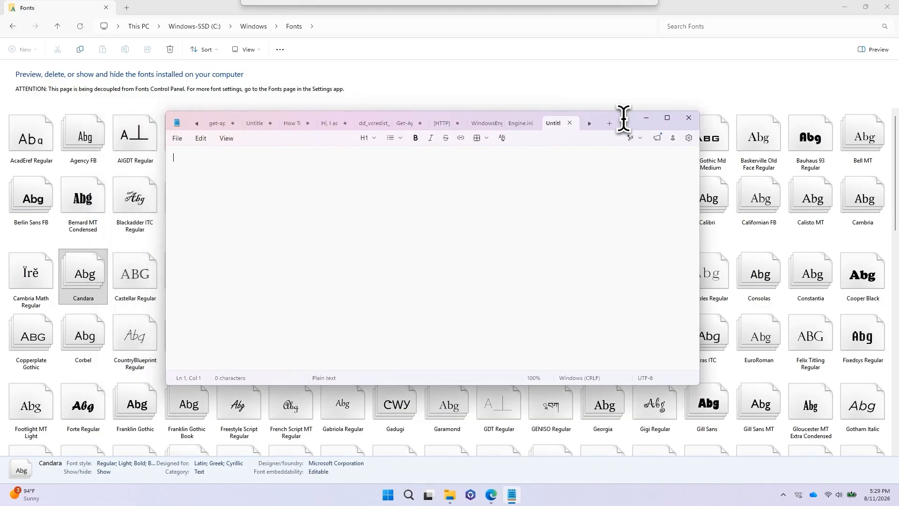
text(Candara)
drag(173, 158, 195, 169)
click(195, 166)
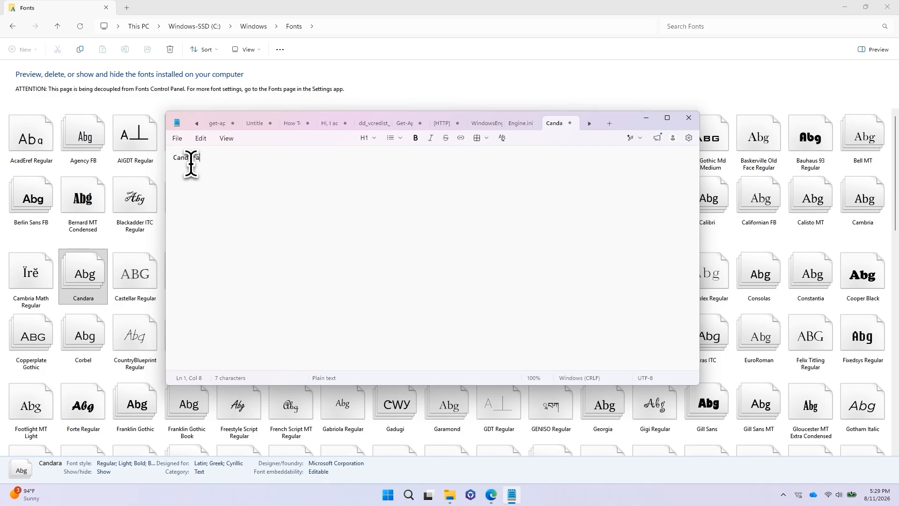
click(646, 118)
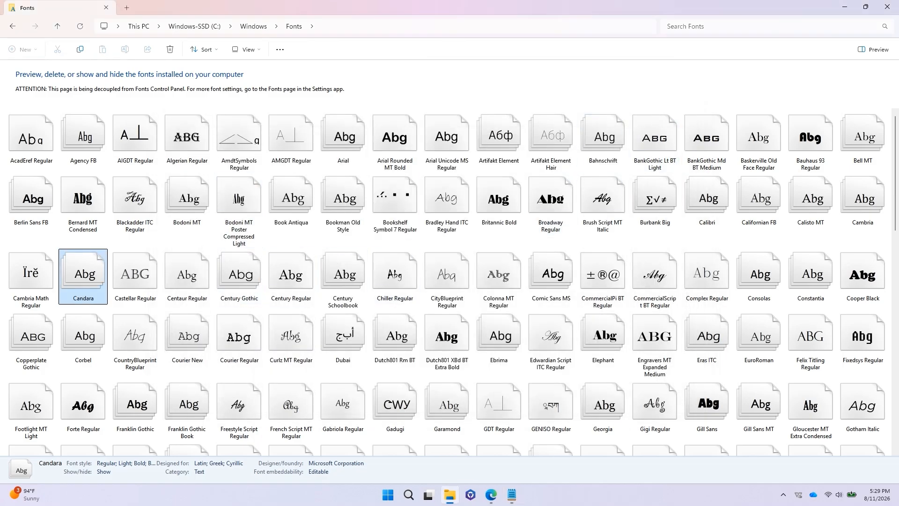
Open Registry Editor, collapse the HKEY_LOCAL_MACHINE branch and maximize the window
click(387, 499)
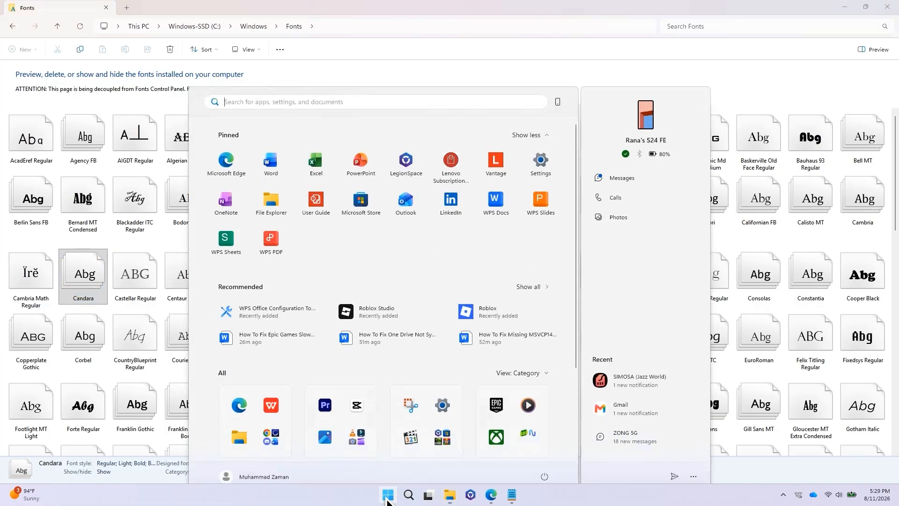
text(reg)
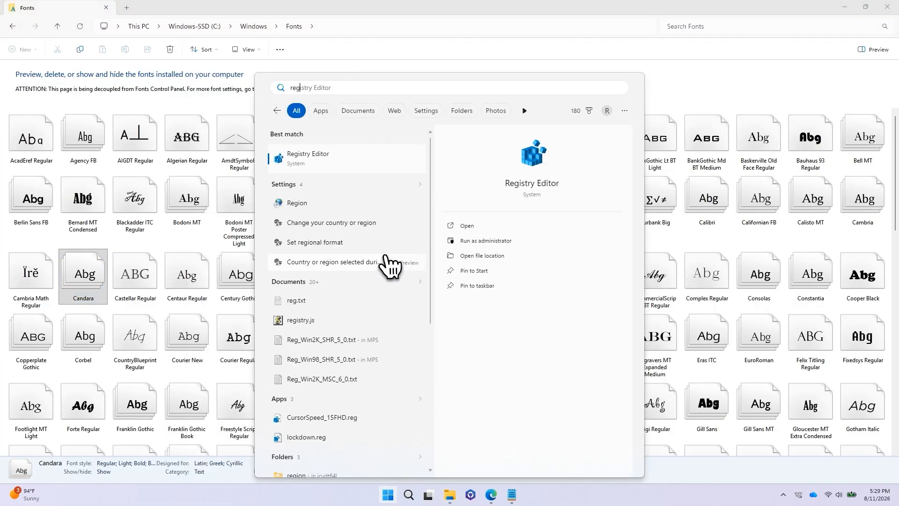
click(316, 160)
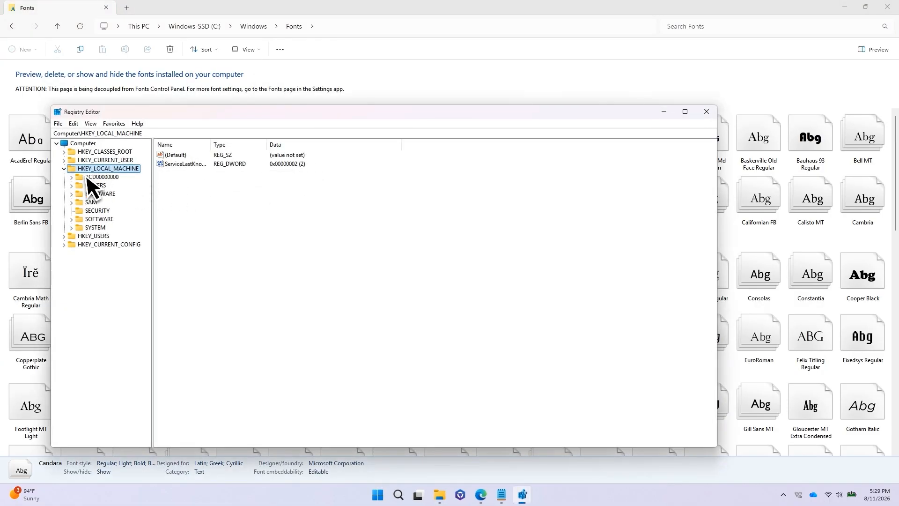
click(65, 170)
click(684, 112)
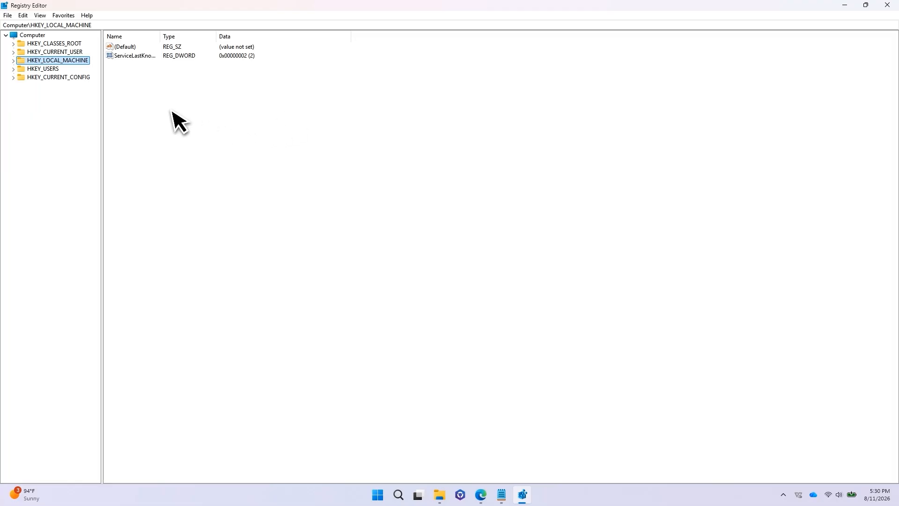
Export the selected HKEY_LOCAL_MACHINE branch to the Desktop as a registration file named "Fonts Backup"
click(7, 15)
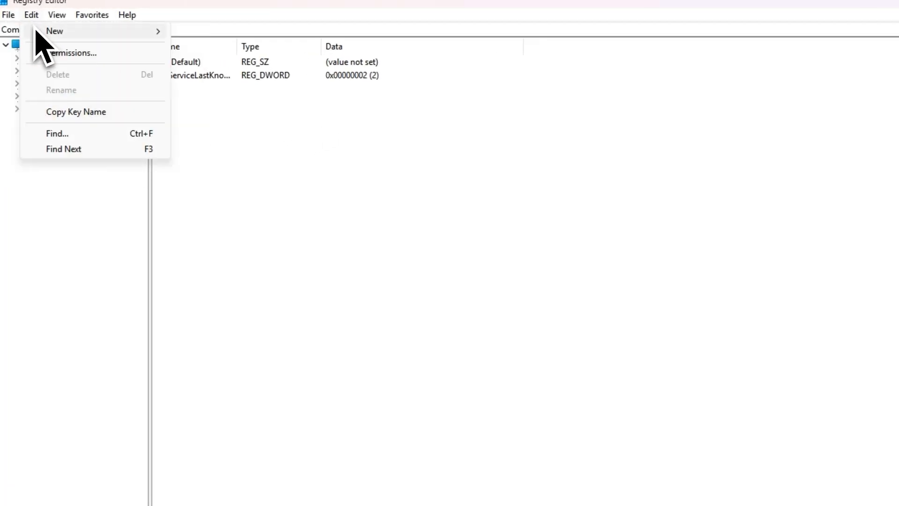
click(38, 48)
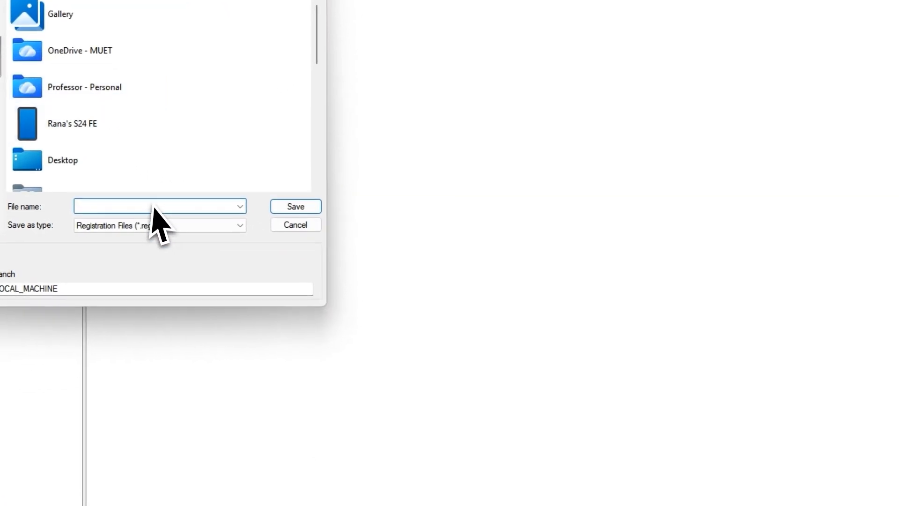
text(Fonts Backup)
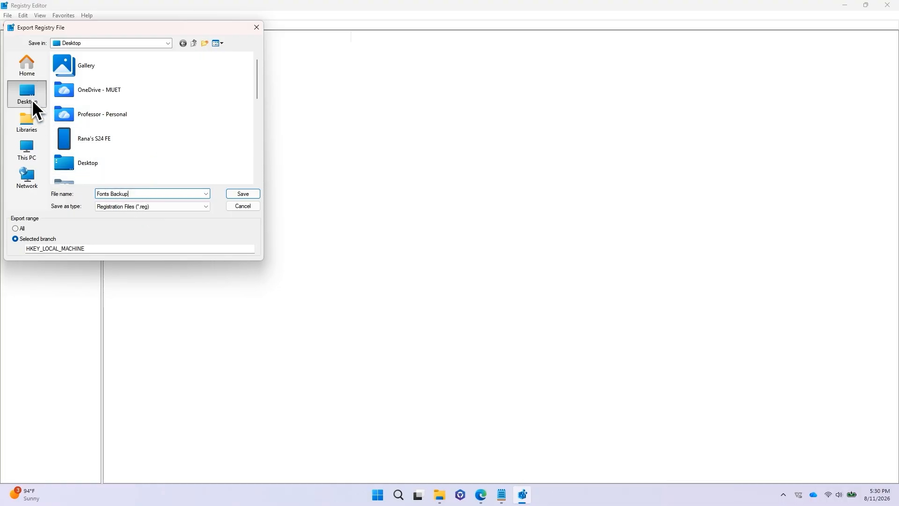
click(242, 194)
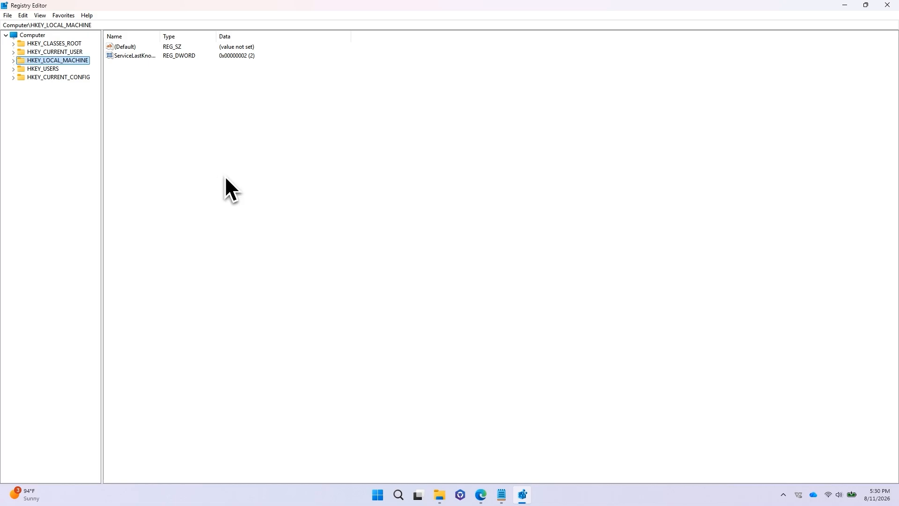
View how a registry backup file is imported, browse to the Documents folder, and close the dialog without importing
click(8, 15)
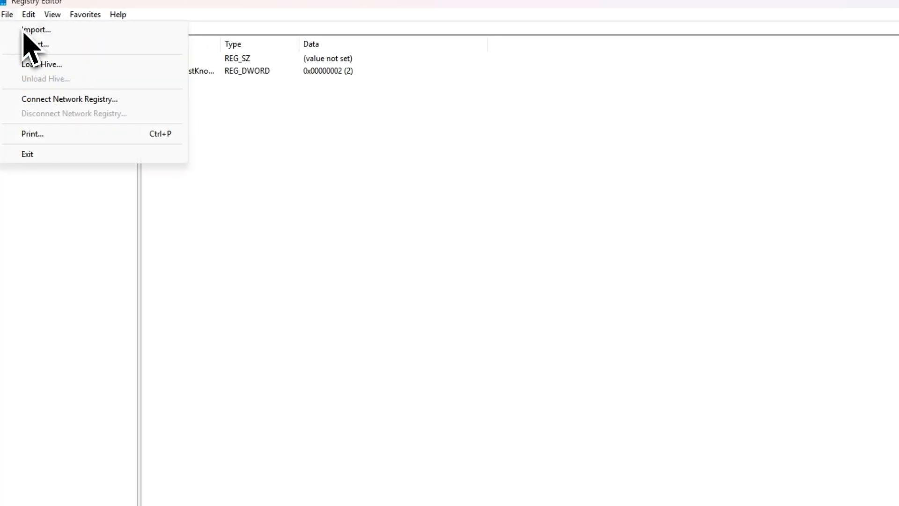
click(24, 31)
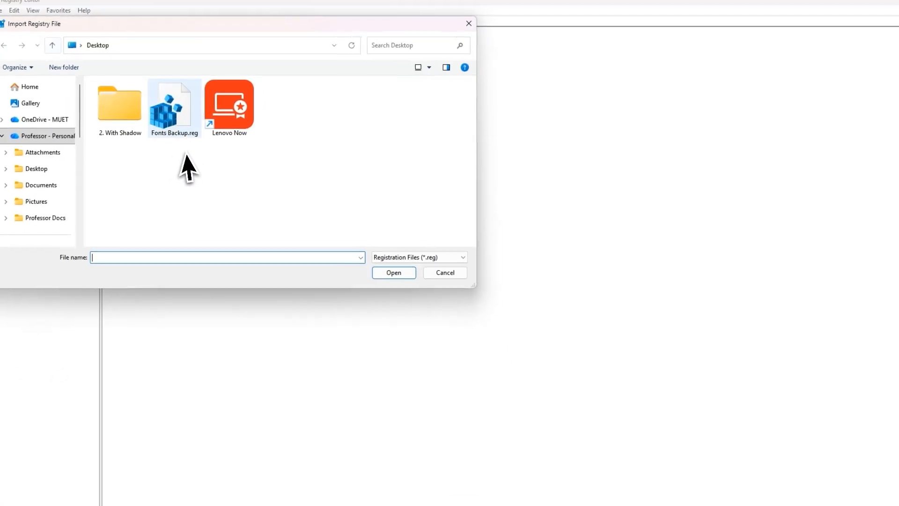
click(47, 175)
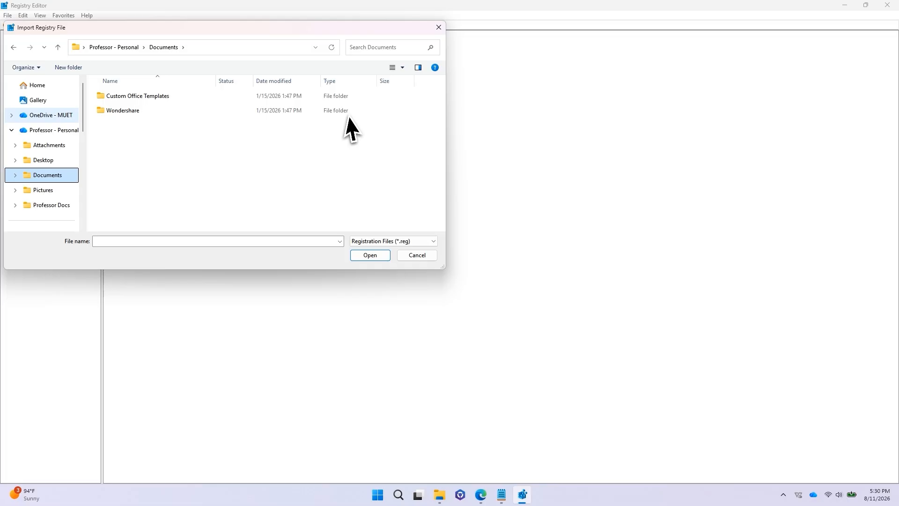
click(439, 27)
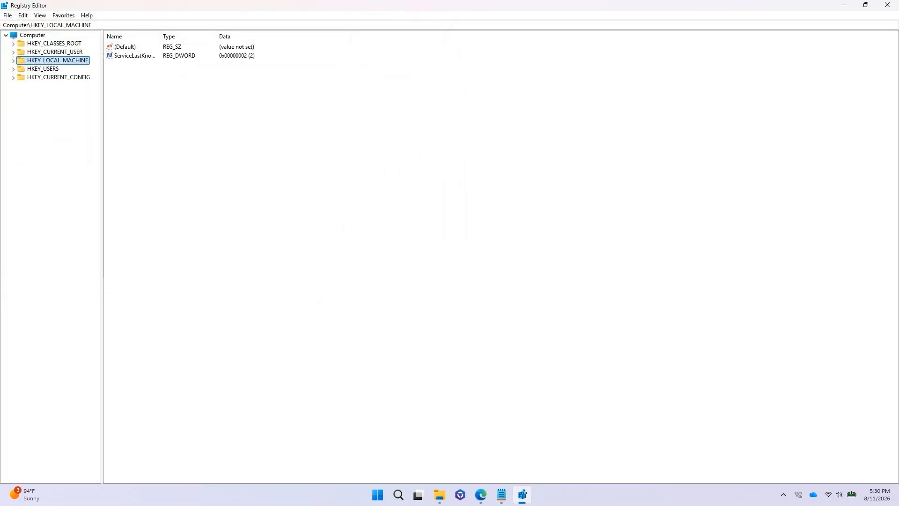
Expand the registry tree through HKEY_LOCAL_MACHINE and SOFTWARE down to the Microsoft key
click(14, 61)
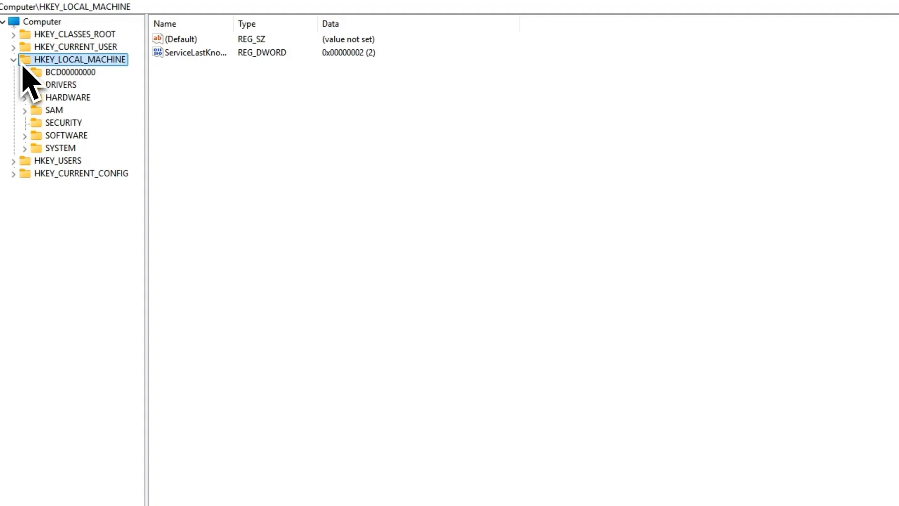
double_click(40, 137)
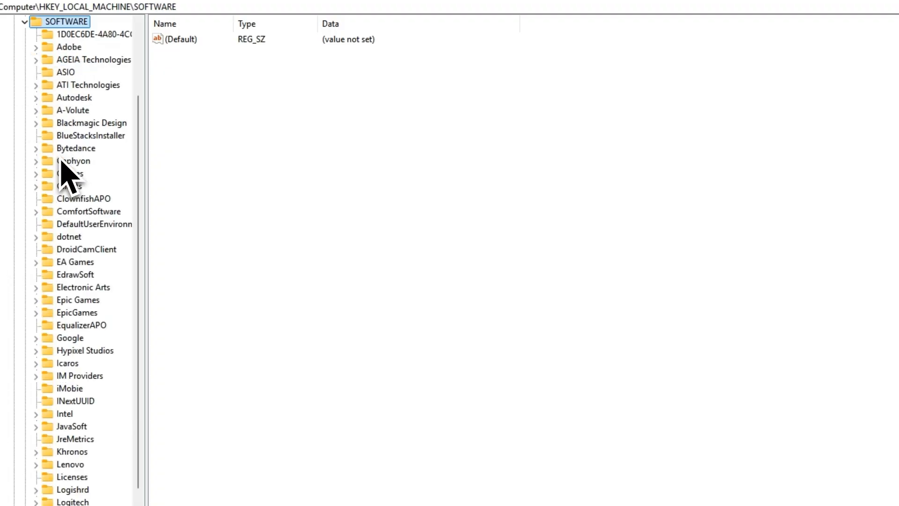
scroll(97, 287, down, 4)
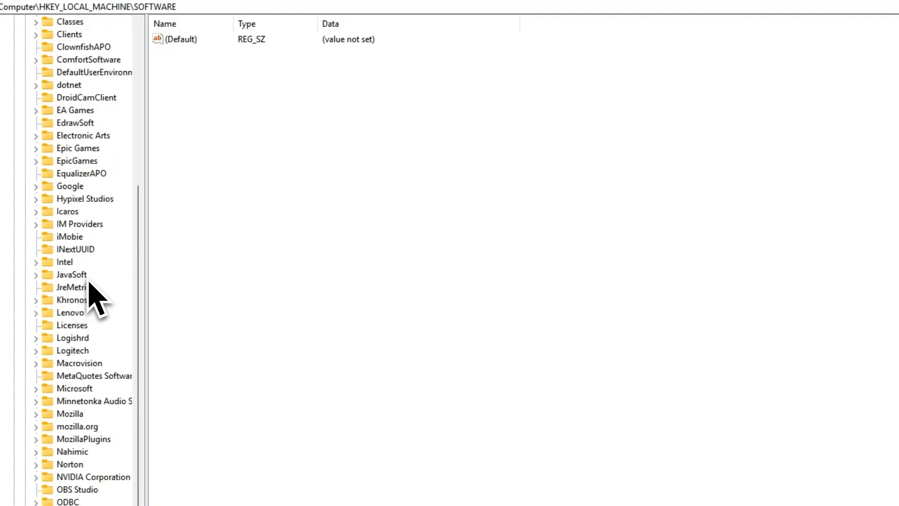
scroll(82, 304, down, 2)
click(73, 311)
click(36, 310)
Expand Windows NT and CurrentVersion under the Microsoft key and open the Fonts key
scroll(93, 360, down, 4)
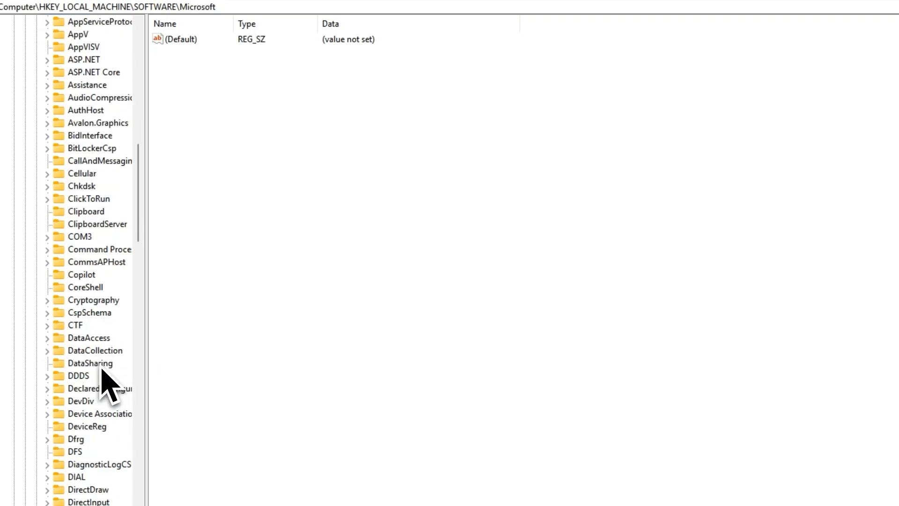
scroll(102, 372, down, 6)
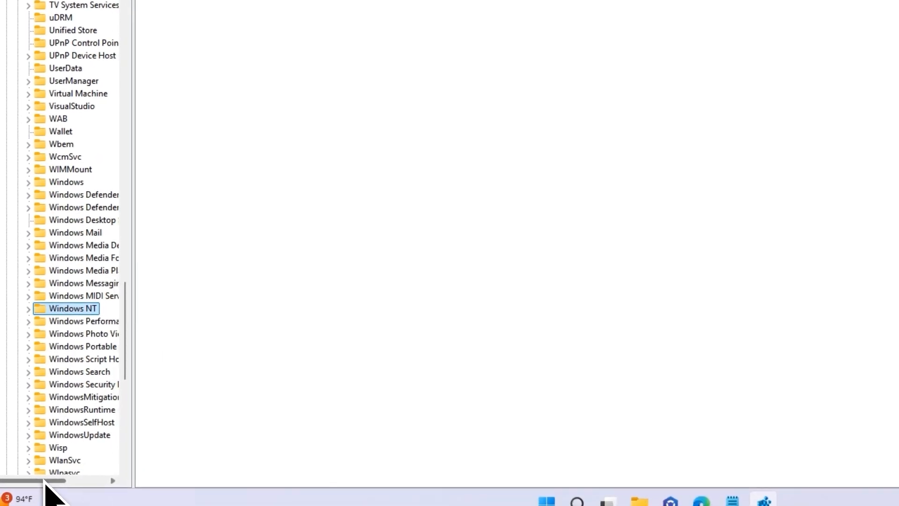
drag(44, 479, 54, 480)
click(28, 309)
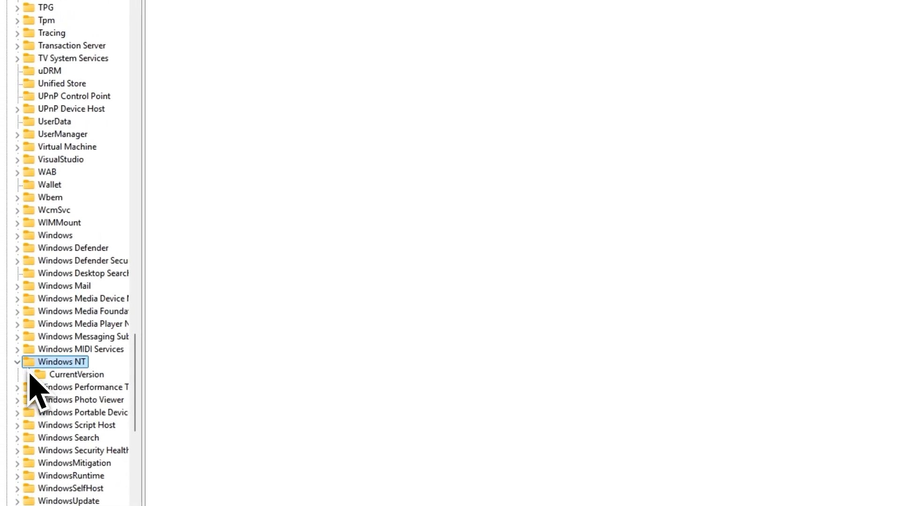
click(60, 376)
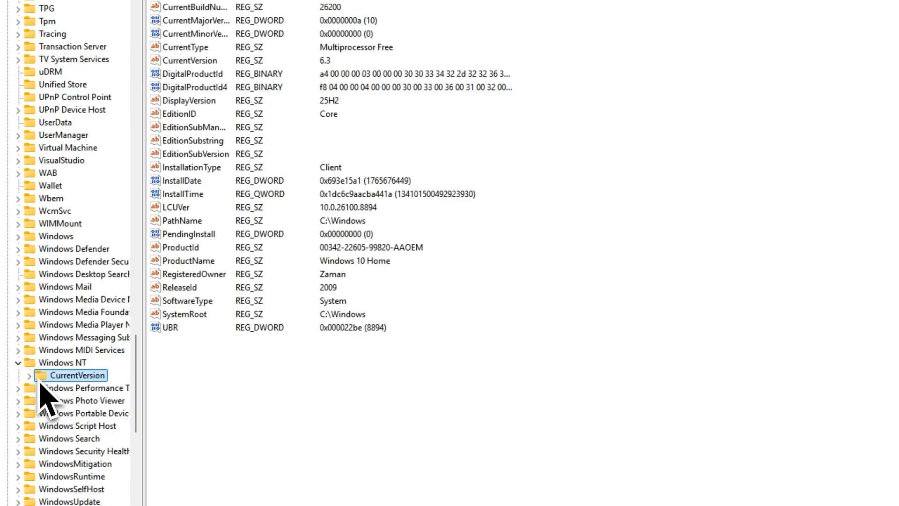
double_click(39, 378)
scroll(77, 389, down, 4)
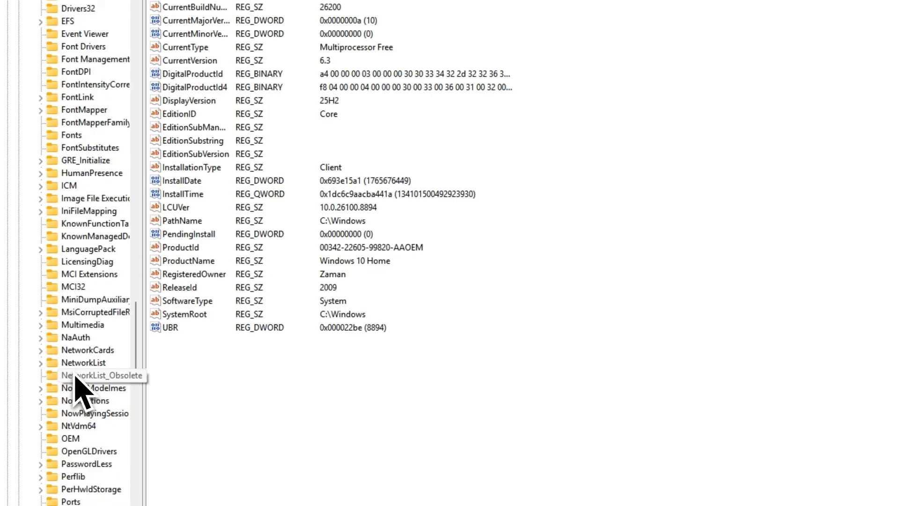
scroll(76, 188, up, 3)
click(73, 174)
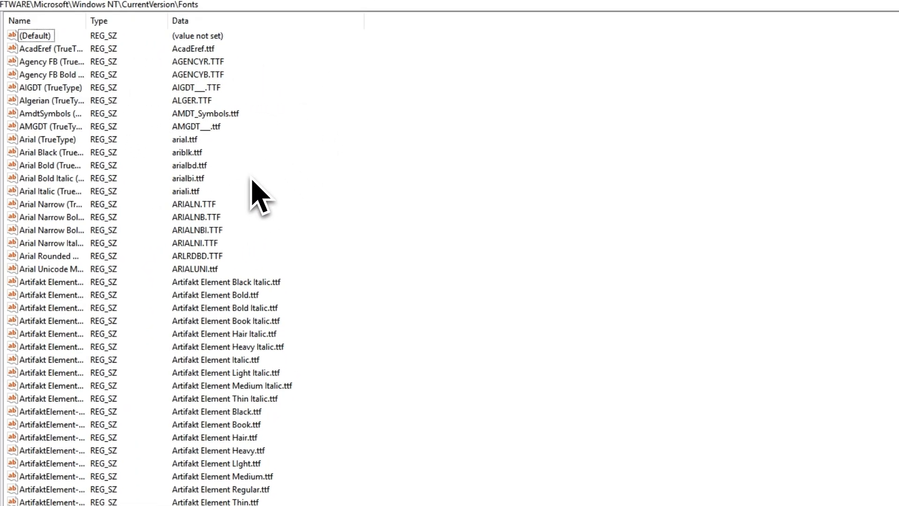
Find the Candara (TrueType) entry, open it for editing and copy its value data, candara.ttf
scroll(315, 165, down, 3)
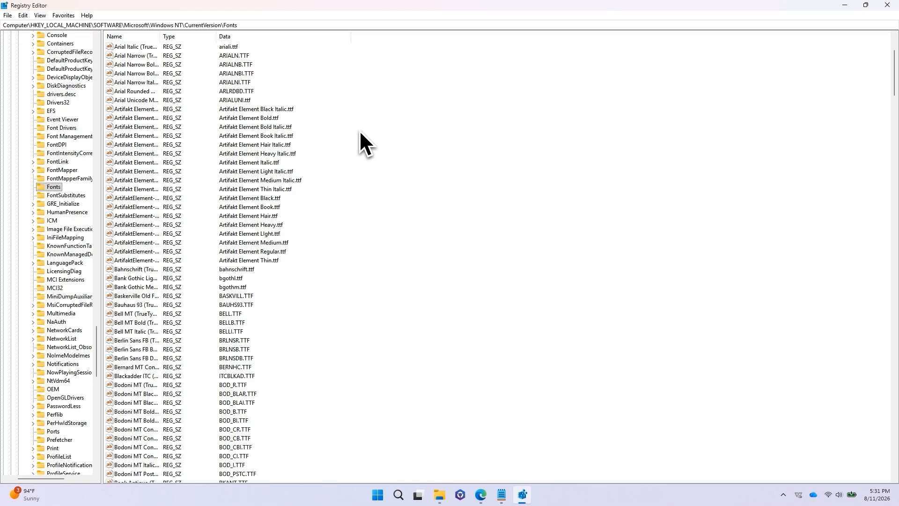
scroll(360, 132, down, 20)
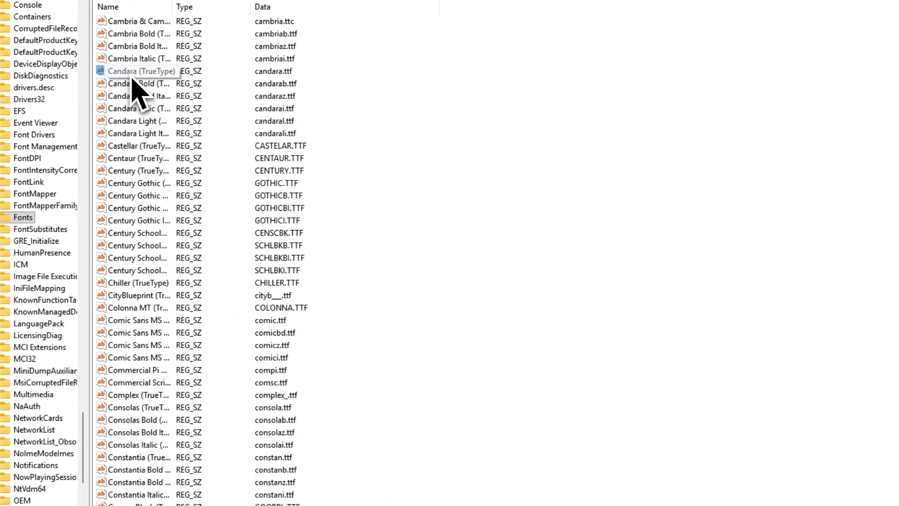
double_click(132, 74)
click(72, 88)
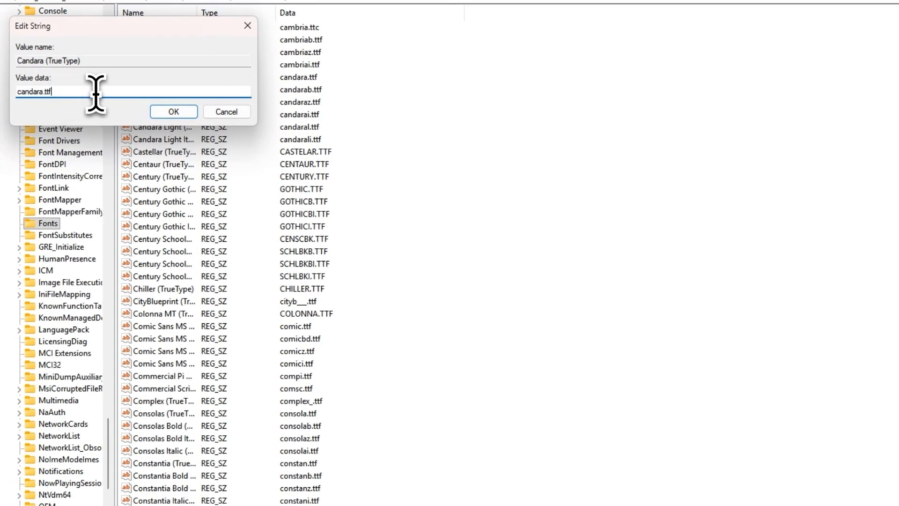
drag(59, 93, 21, 93)
right_click(26, 93)
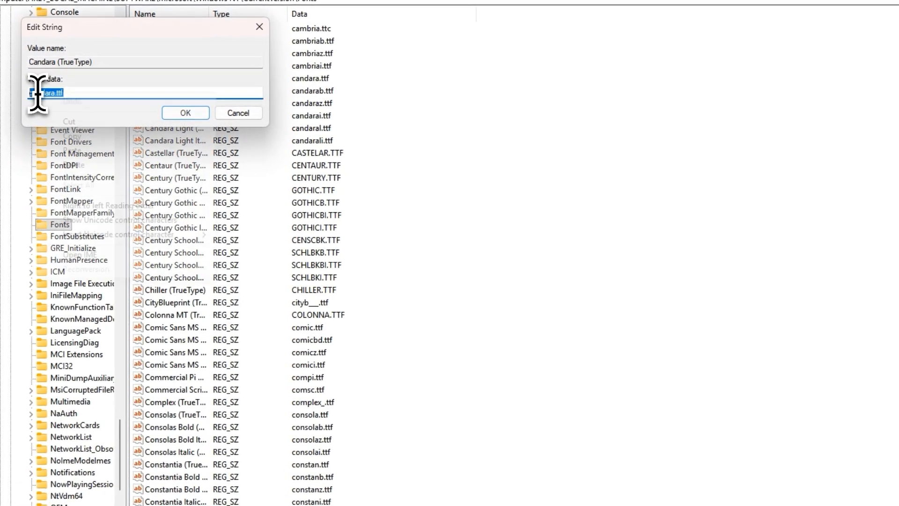
click(86, 135)
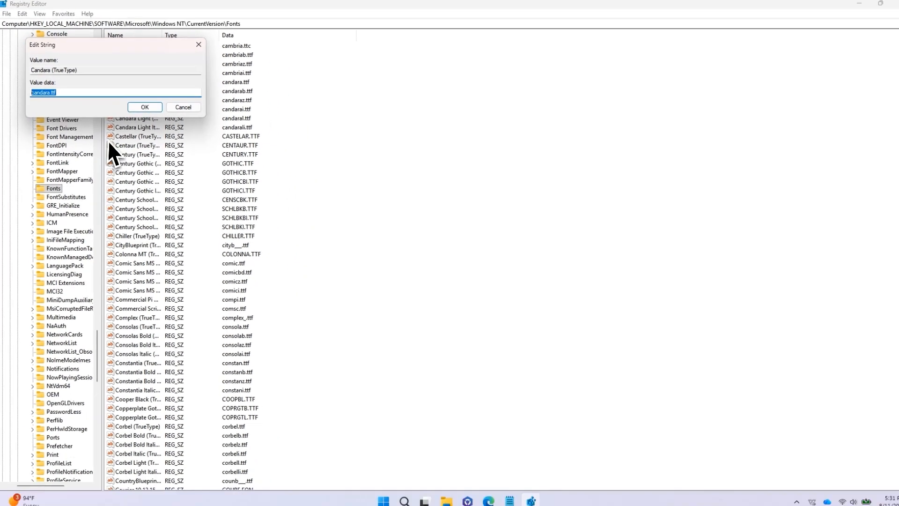
Paste candara.ttf on the line below Candara in the Notepad note, and close Notepad and Registry Editor
click(501, 495)
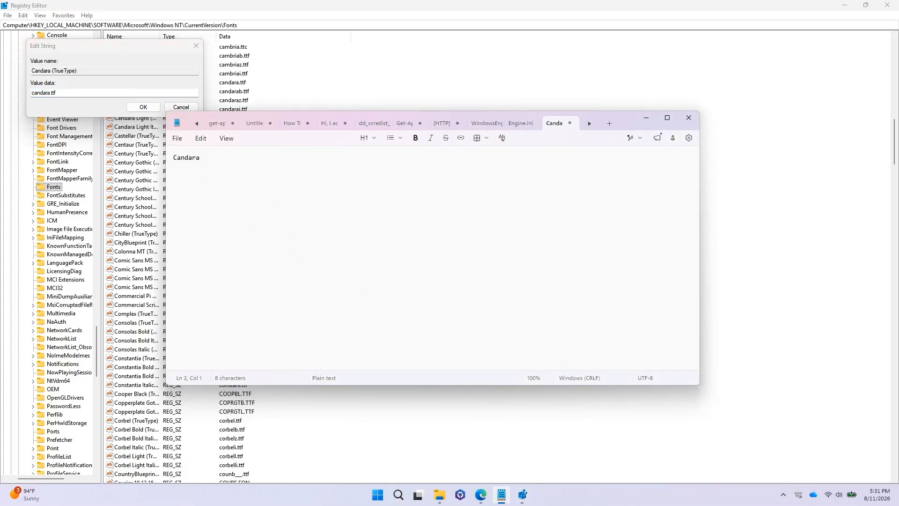
key(ctrl+v)
click(689, 118)
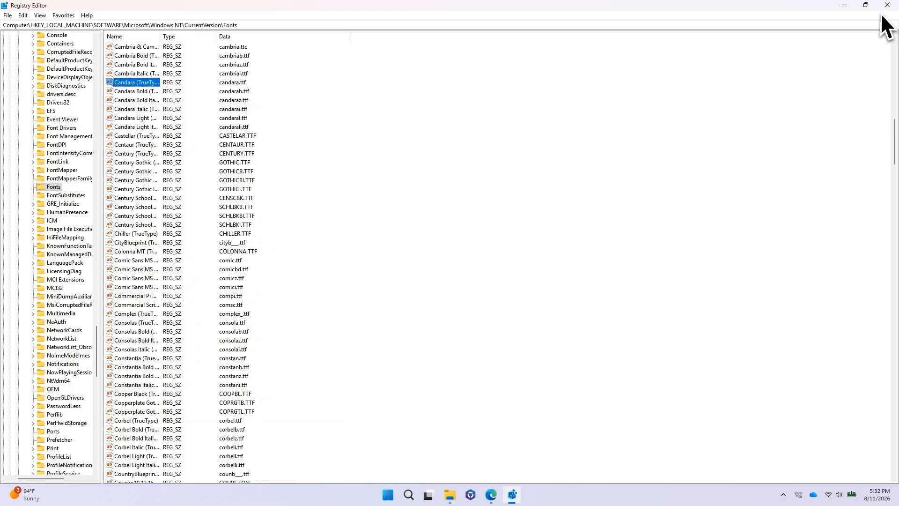
click(887, 5)
click(844, 9)
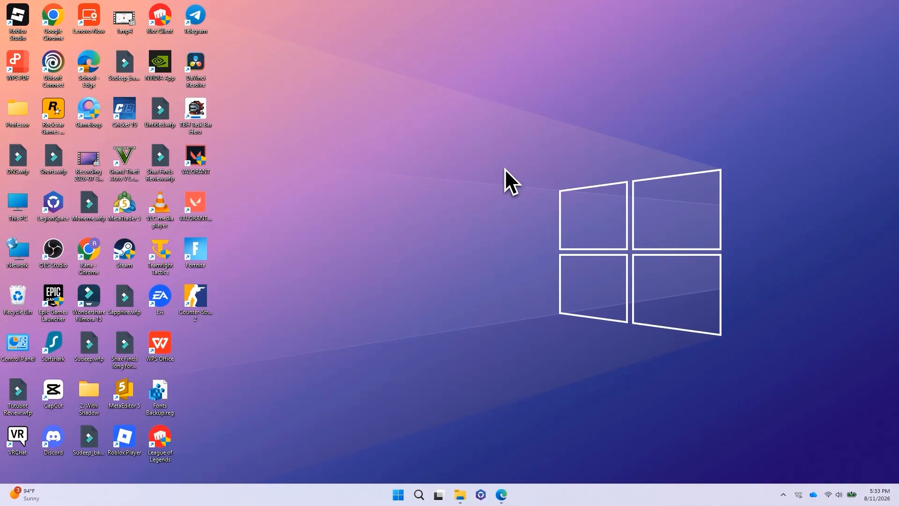
Open a new Notepad document and paste the copied registry script with the Segoe UI Fonts and FontSubstitutes entries
click(403, 494)
text(not)
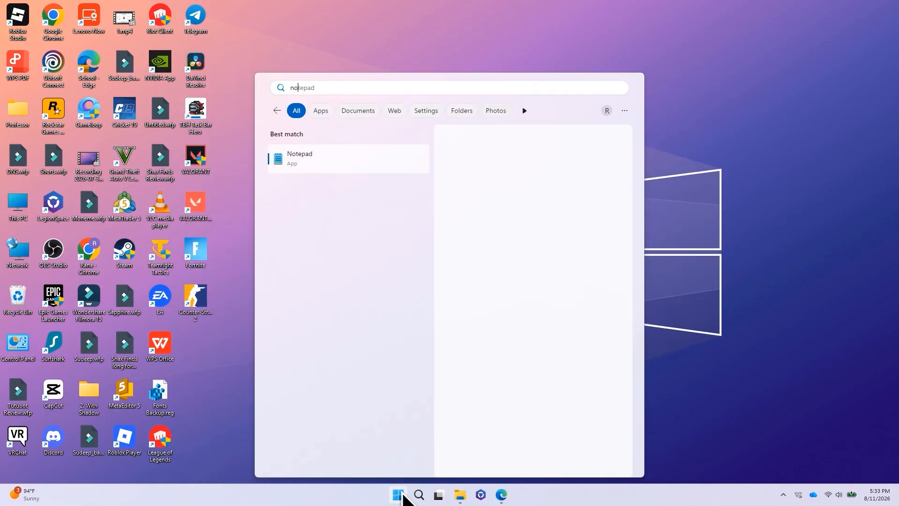
click(341, 173)
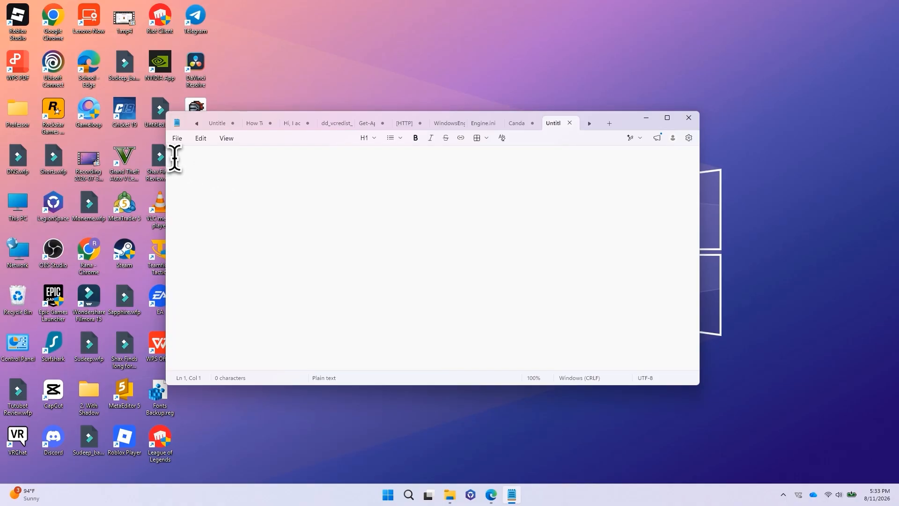
key(ctrl+v)
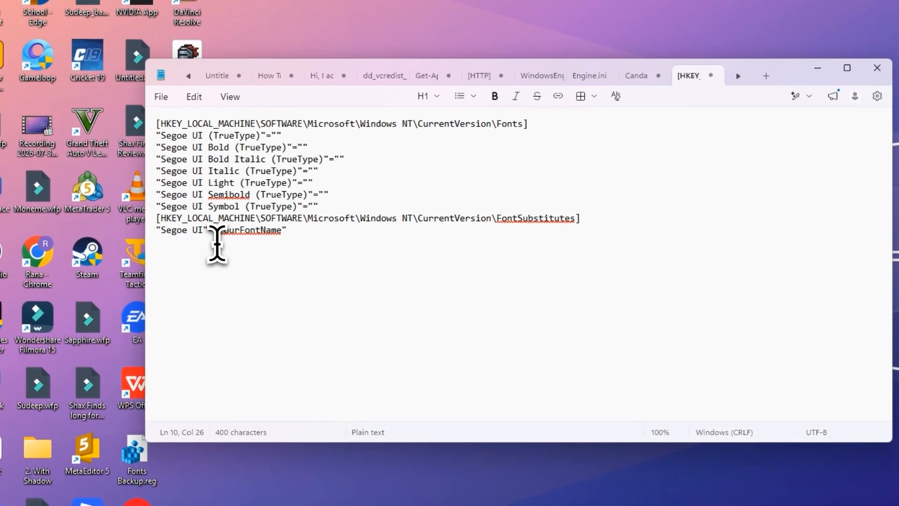
Replace the YourFontName placeholder in the script's last Segoe UI line with candara.ttf, copied from the Candara note
drag(220, 236, 283, 241)
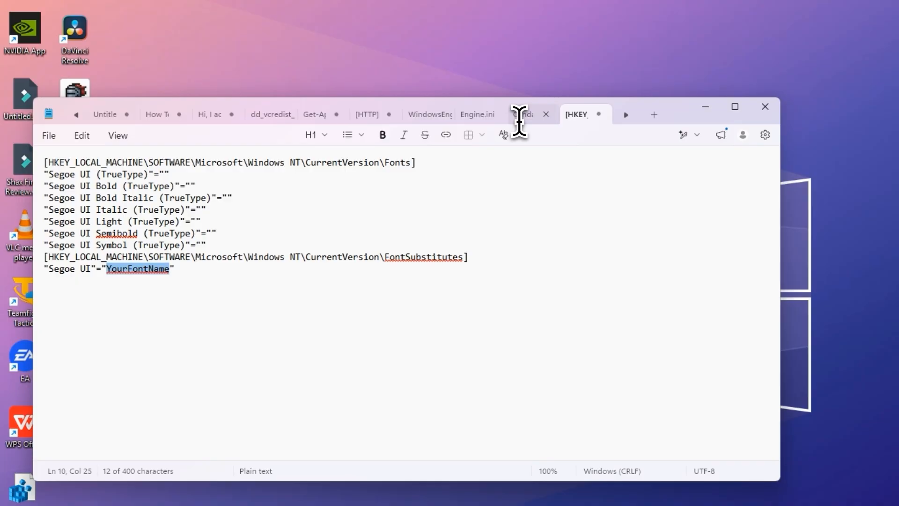
click(548, 106)
drag(125, 167, 74, 171)
drag(162, 168, 160, 178)
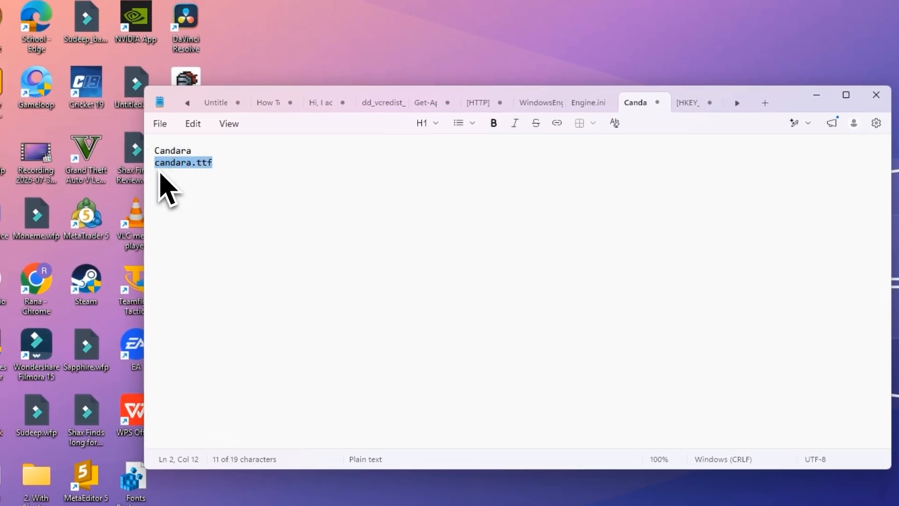
right_click(161, 174)
click(229, 187)
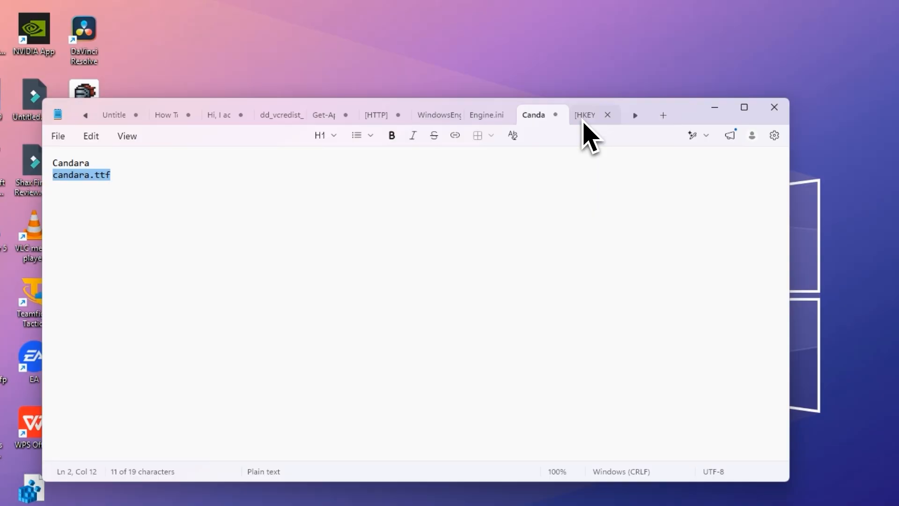
click(585, 117)
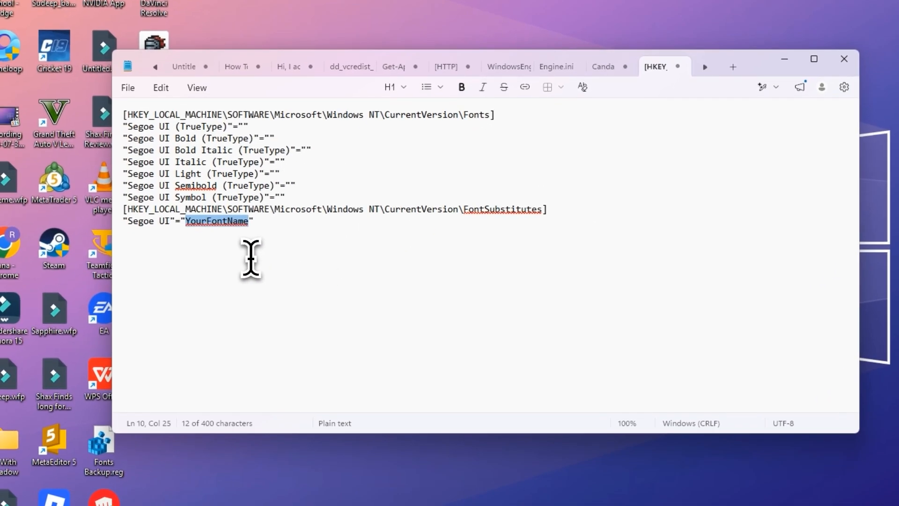
key(ctrl+v)
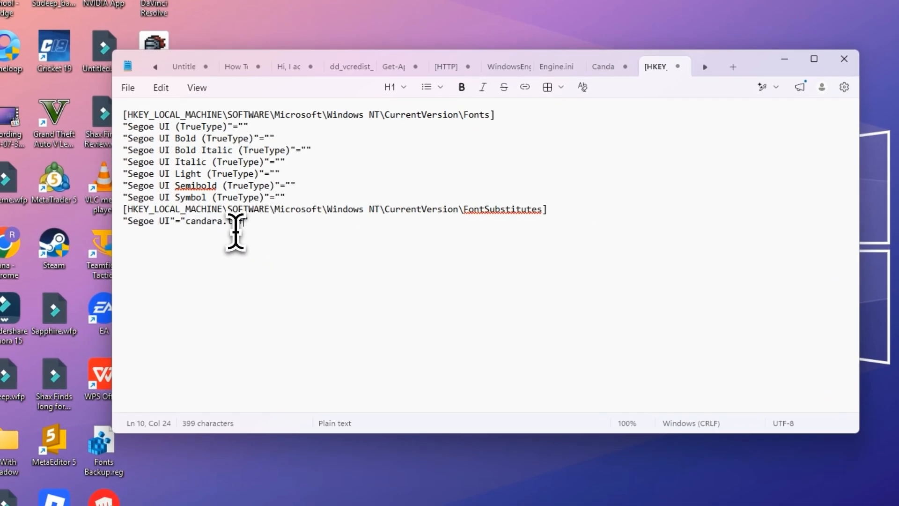
Save the script to the Desktop as updatedfonts.reg, with the file type set to All files (*.*)
click(127, 89)
click(151, 242)
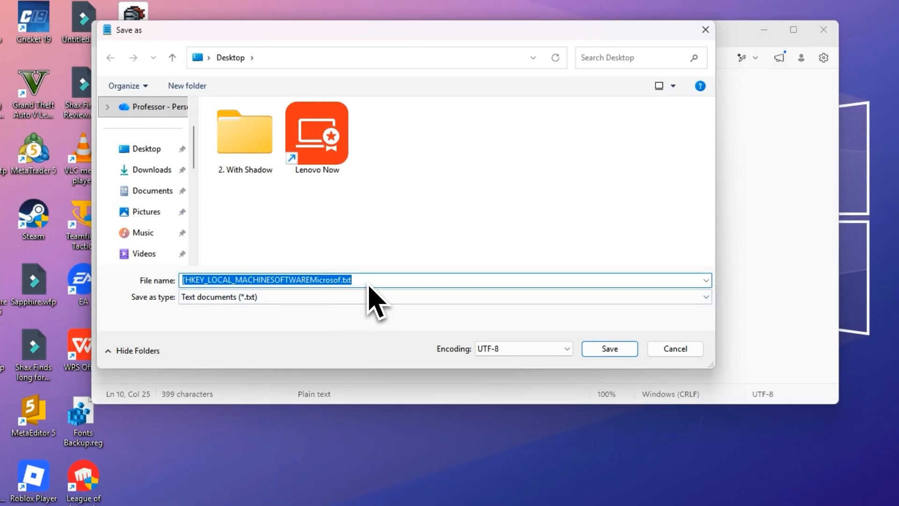
text(updatedfonts.reg)
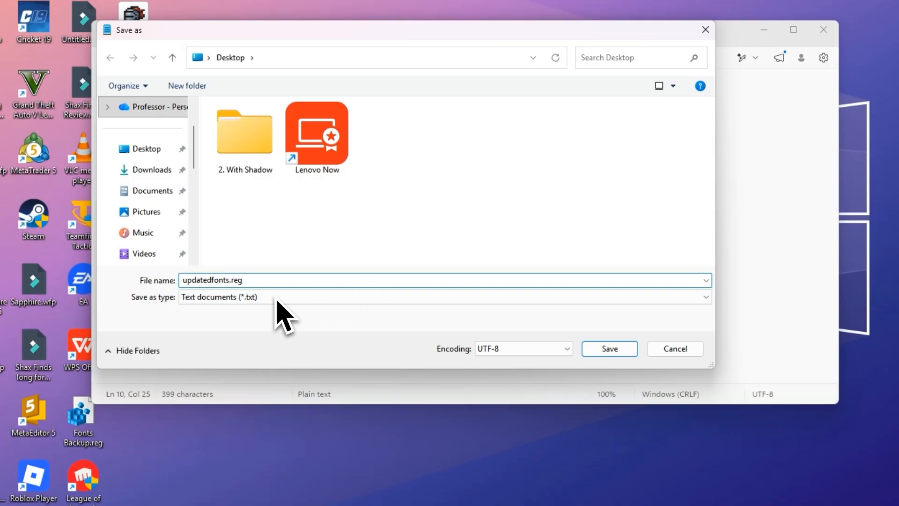
drag(243, 281, 232, 281)
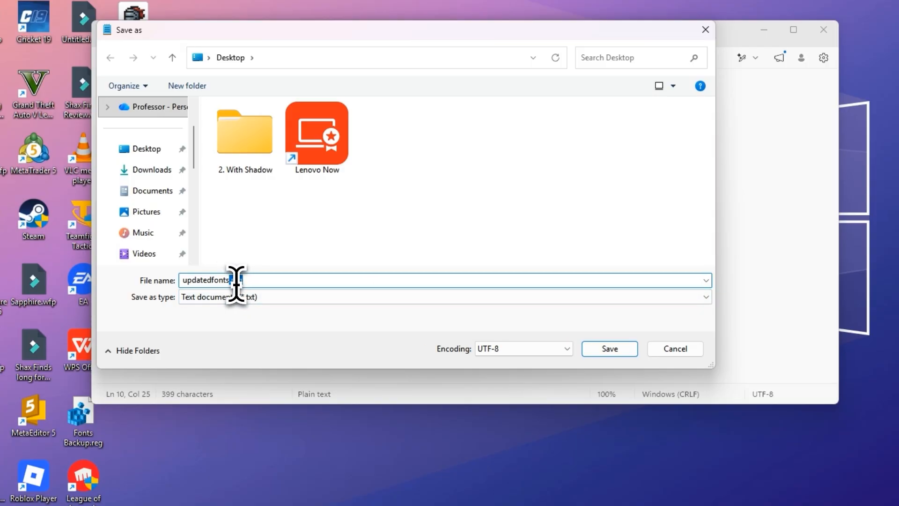
click(238, 283)
click(233, 297)
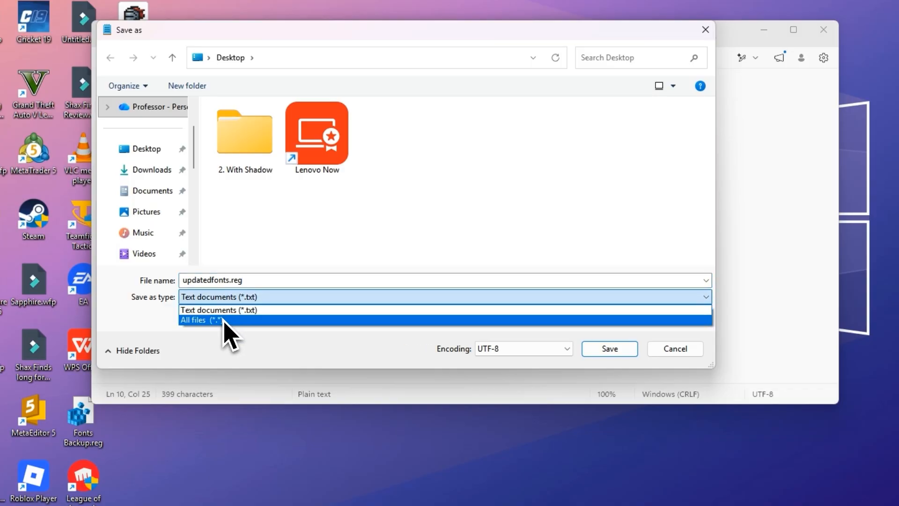
click(226, 317)
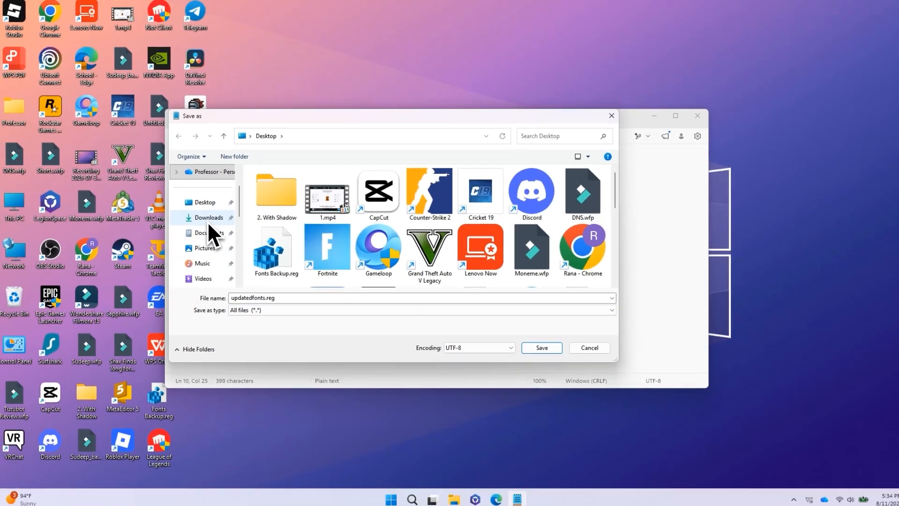
click(542, 348)
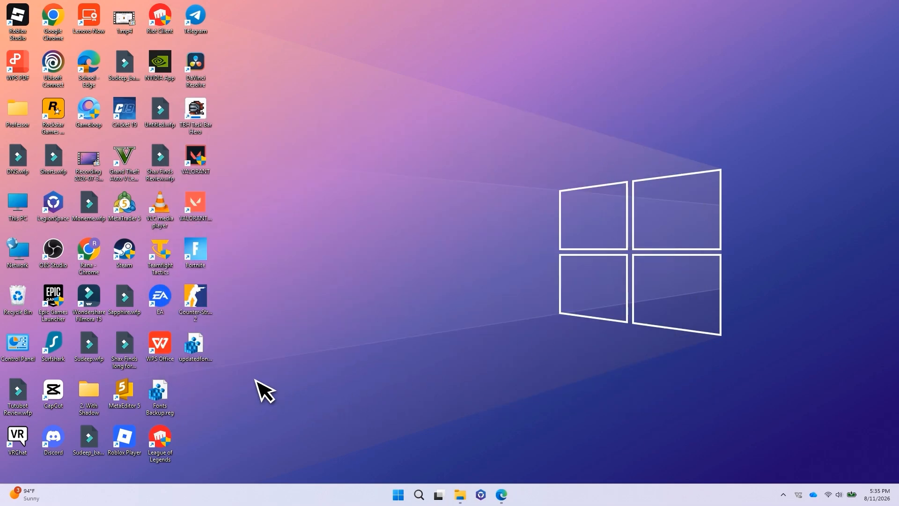
Move updatedfonts.reg to an empty area of the desktop, open it and approve adding its contents to the registry
drag(196, 345, 447, 138)
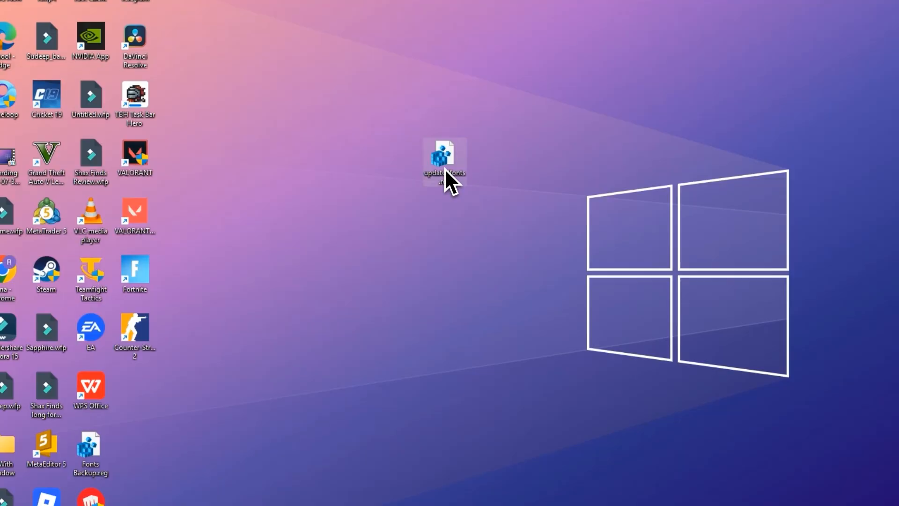
right_click(445, 170)
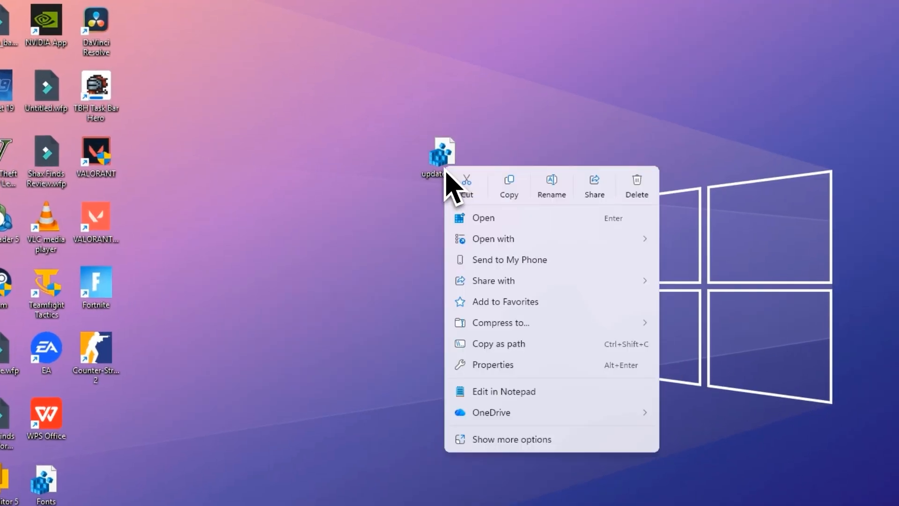
click(484, 220)
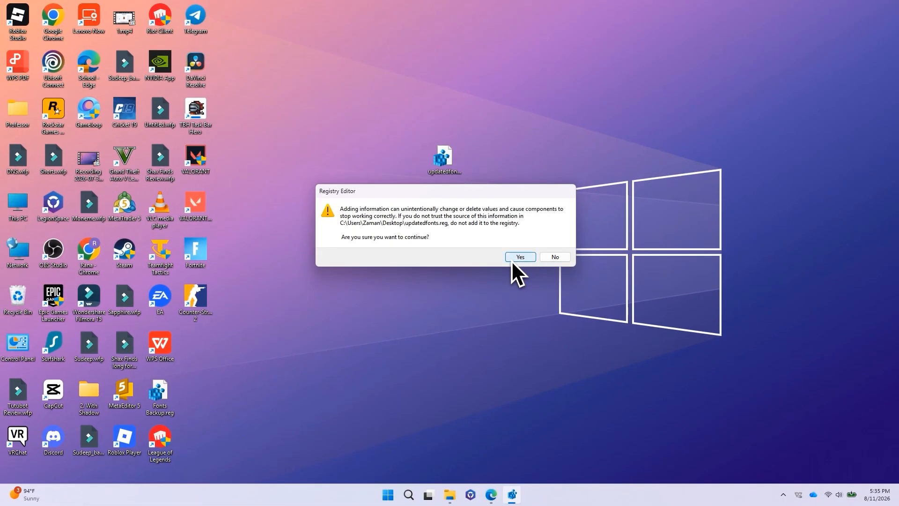
click(518, 258)
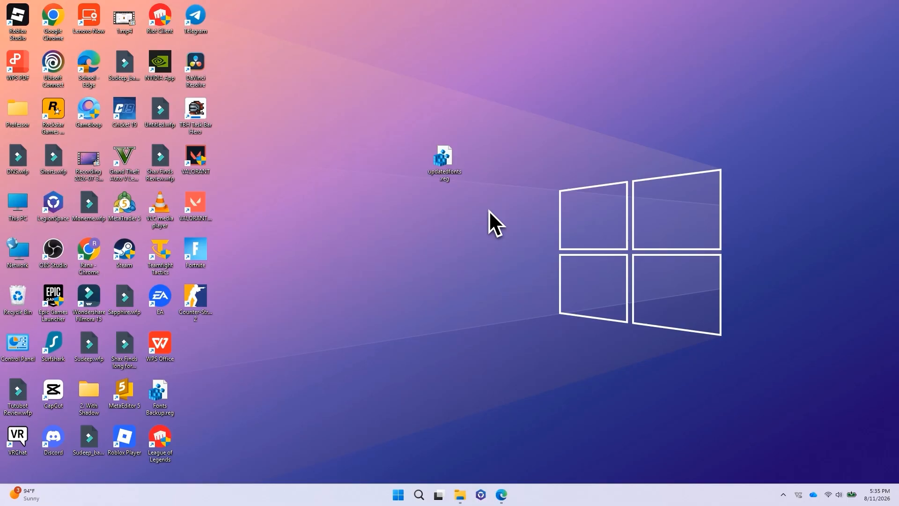